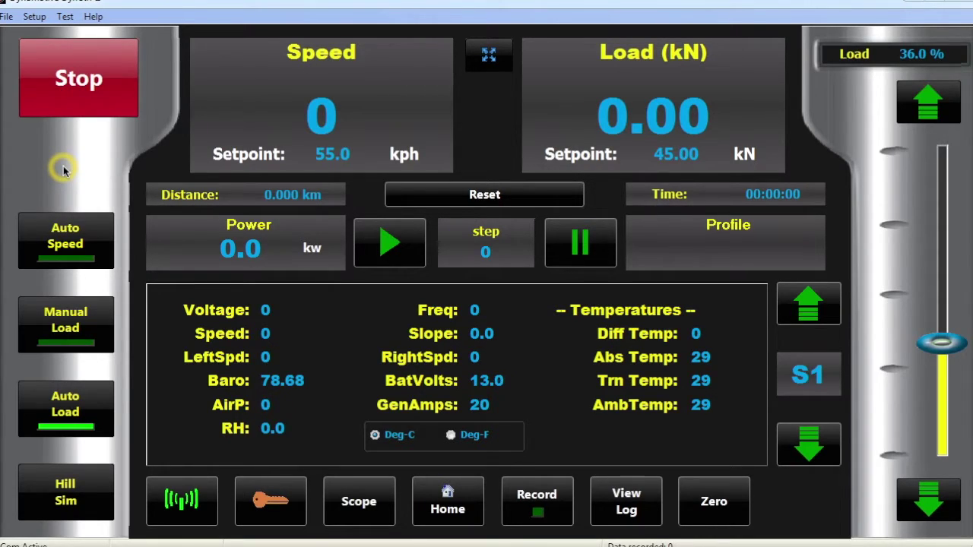
Stop the dynamometer to release the Auto Load control and clear the speed and load setpoints.
click(79, 77)
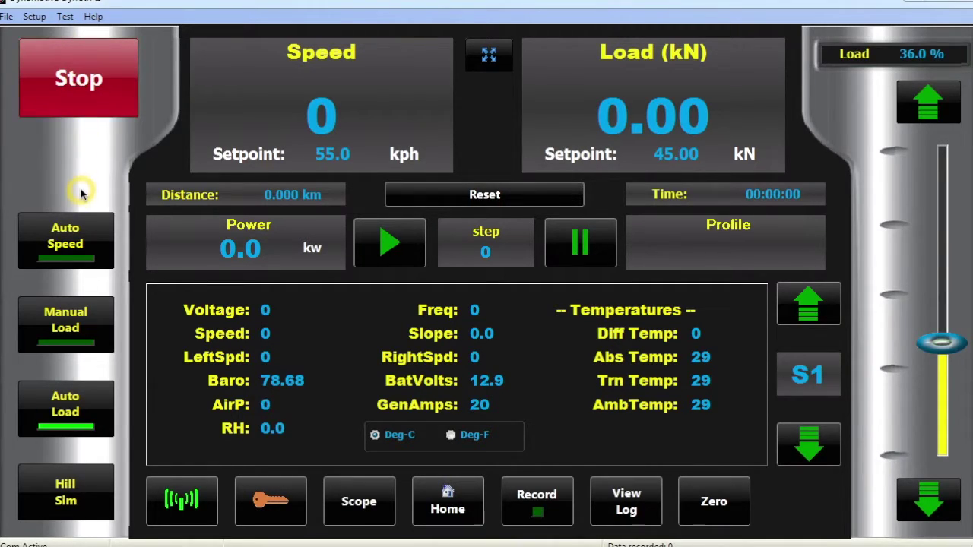
click(79, 85)
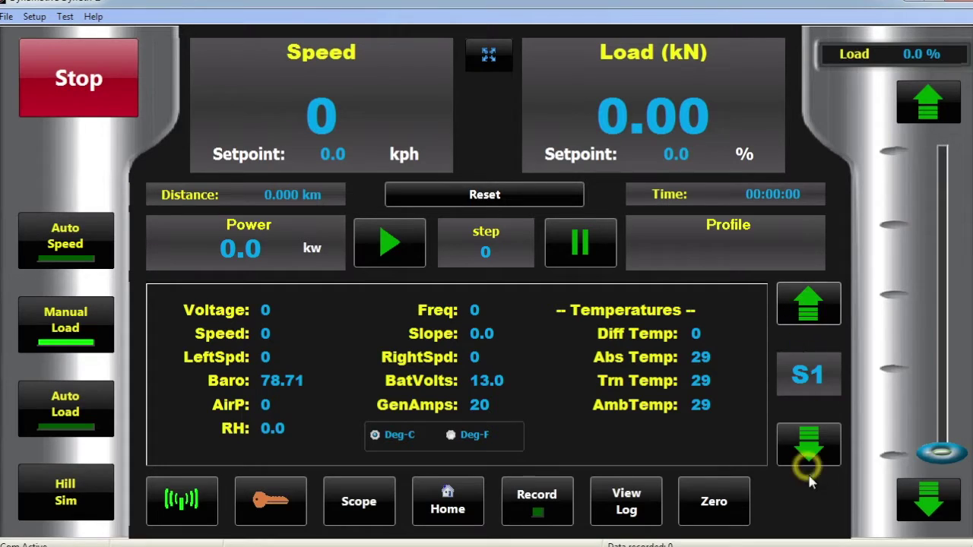
Look through the status display pages S1 to S6 and return to page S1.
click(812, 312)
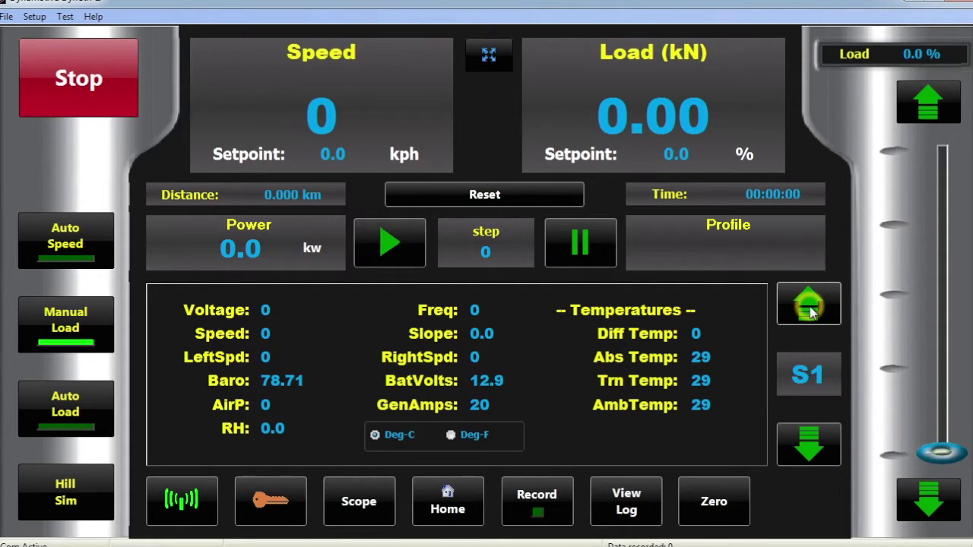
click(811, 312)
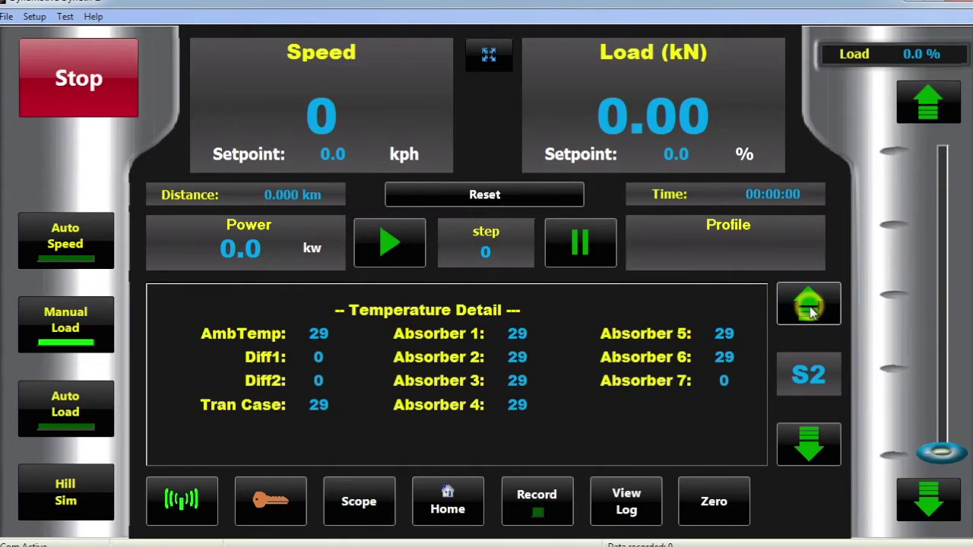
click(812, 311)
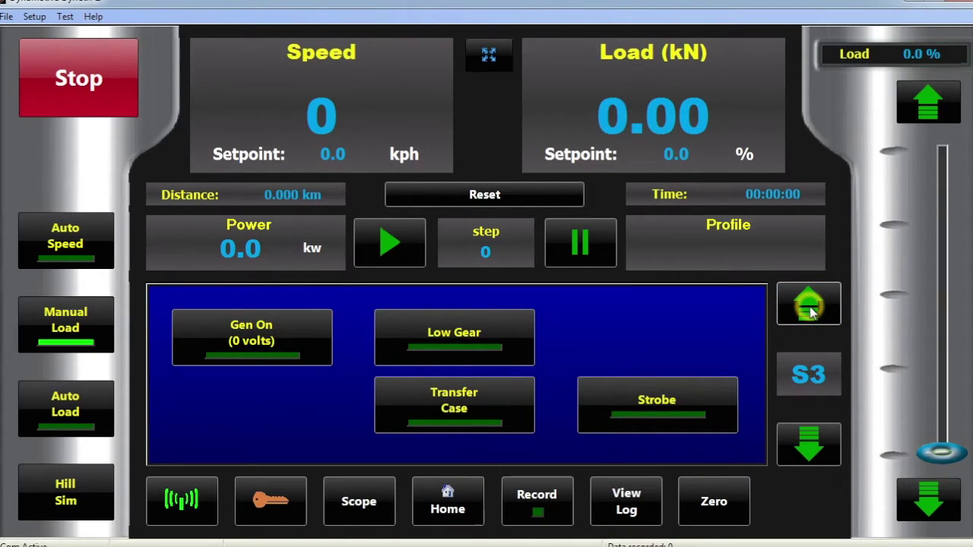
click(812, 312)
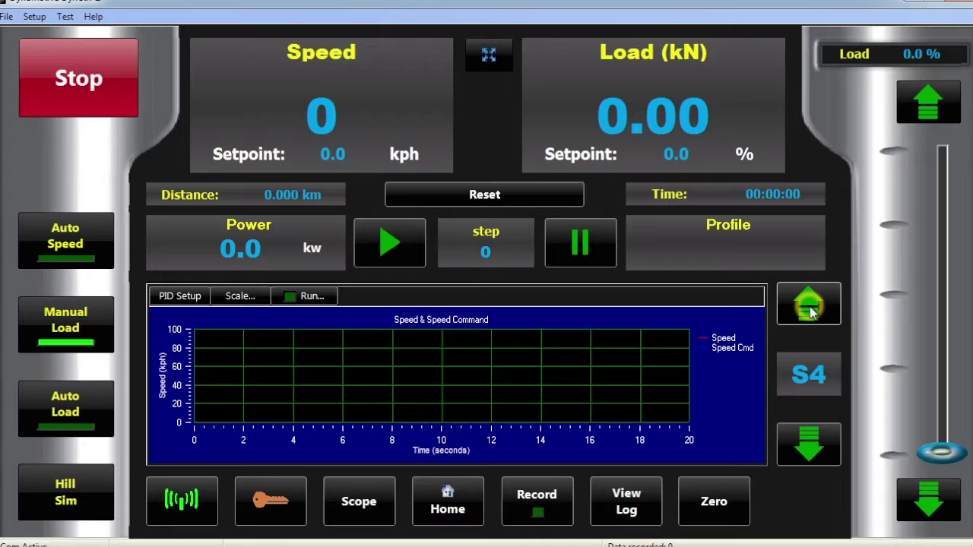
click(811, 312)
click(812, 312)
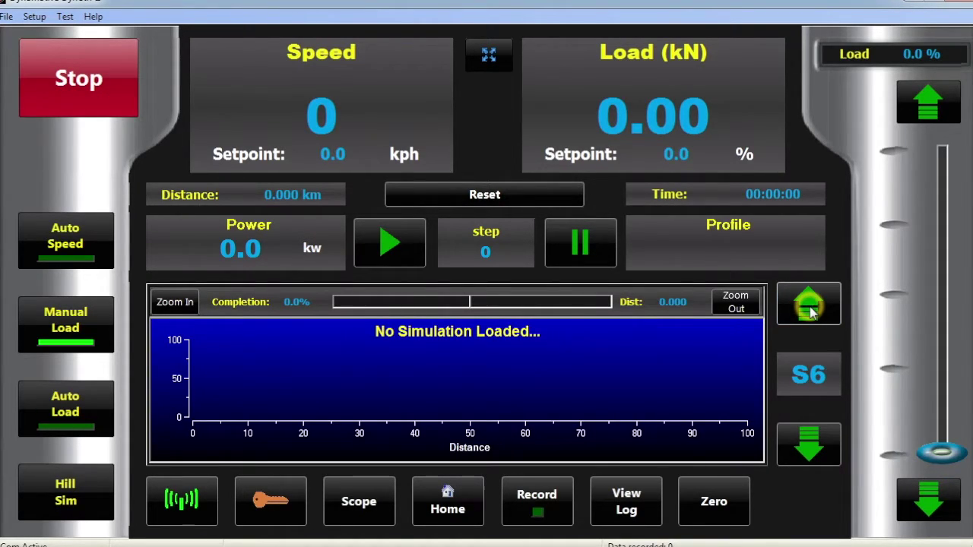
click(812, 312)
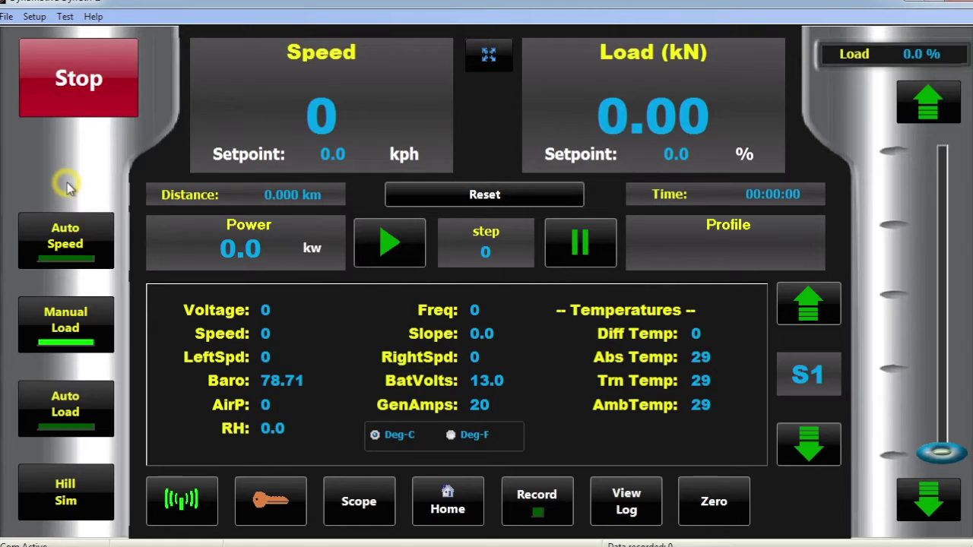
Switch the dynamometer to Auto Speed control and set the speed setpoint to 60 kph.
click(68, 242)
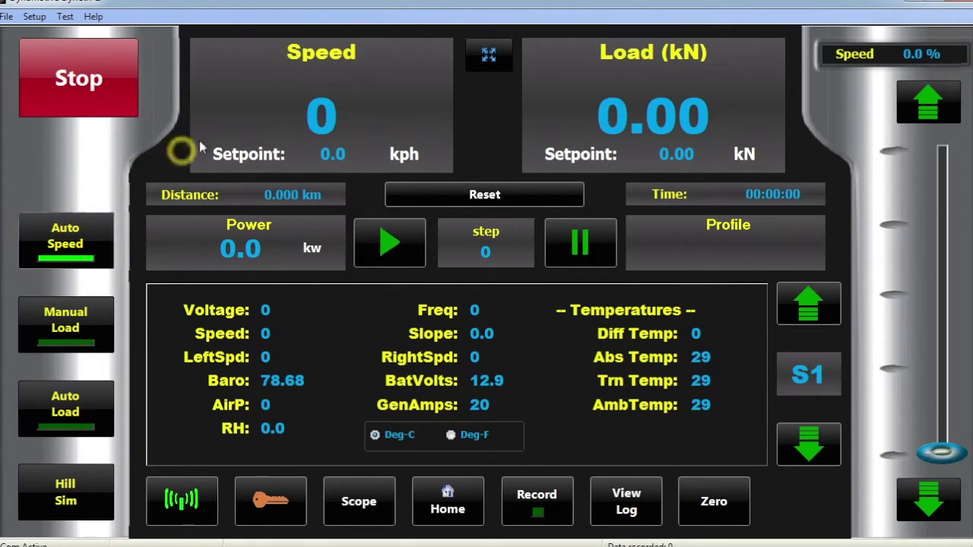
click(227, 116)
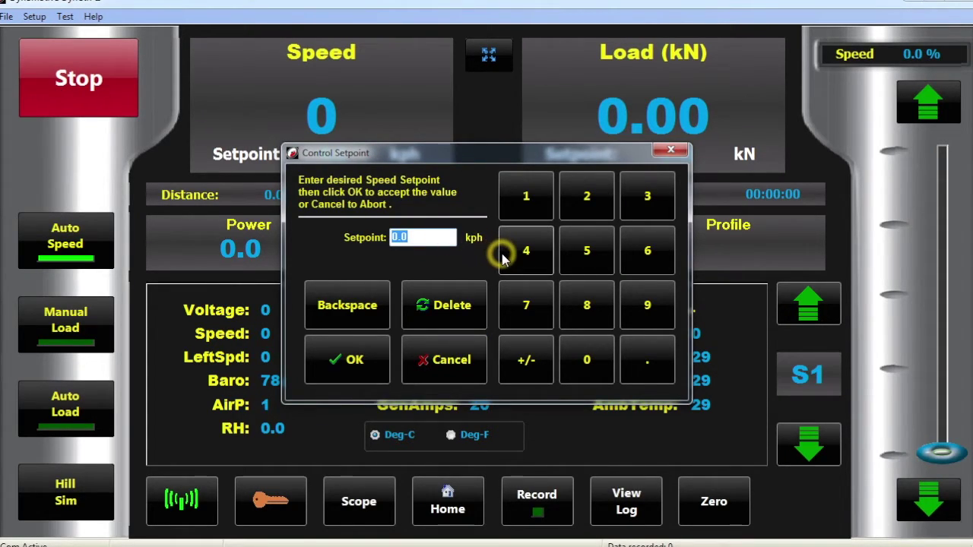
click(630, 253)
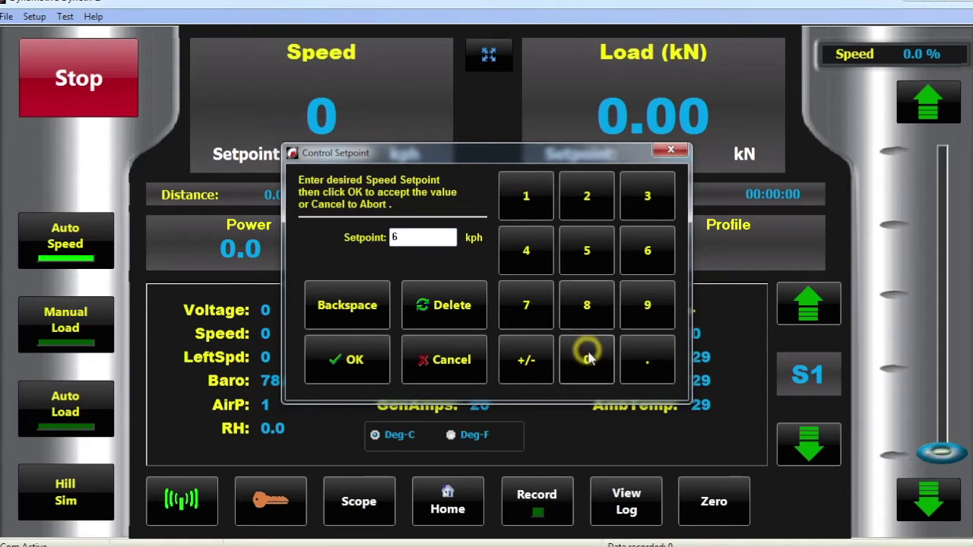
click(567, 349)
click(356, 361)
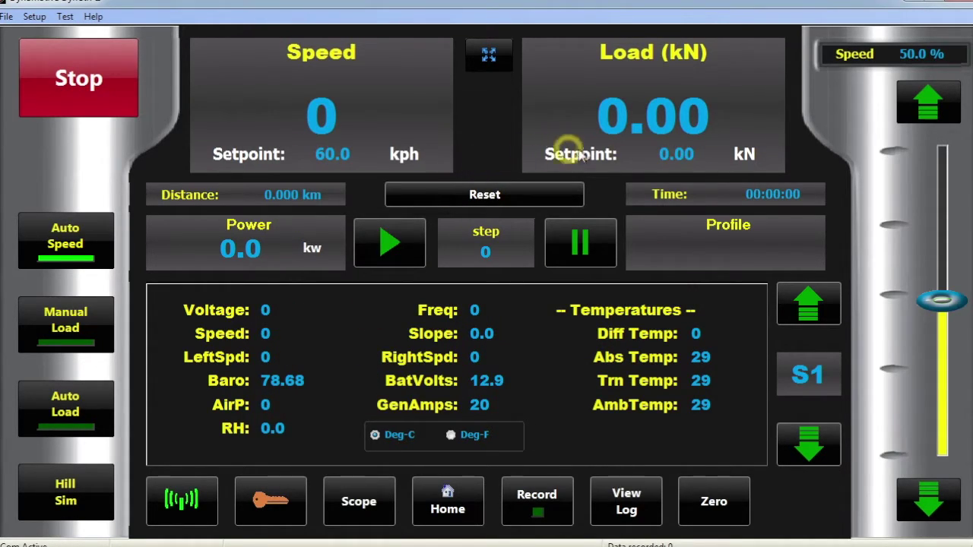
Set the load setpoint to 15 kN and accept the load increase greater than 20%.
click(570, 87)
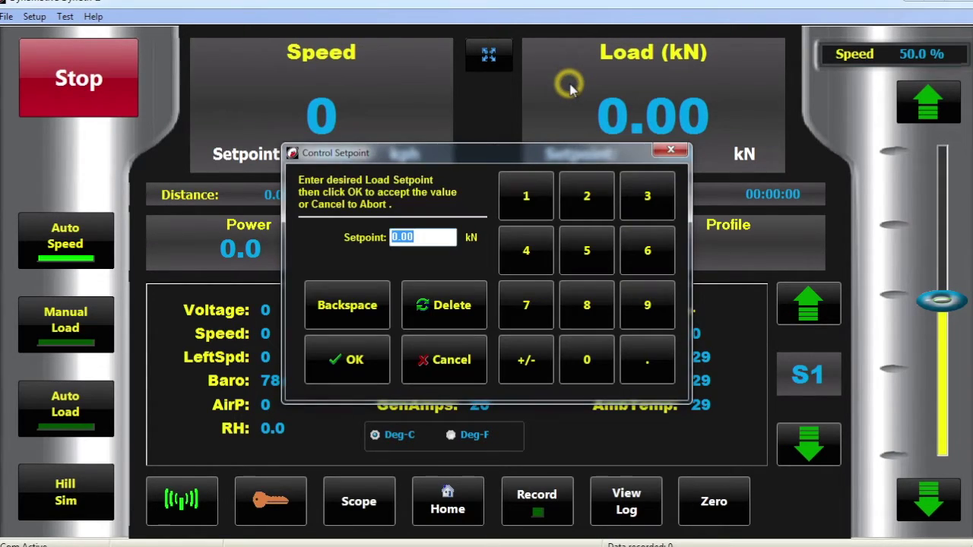
click(526, 200)
click(575, 243)
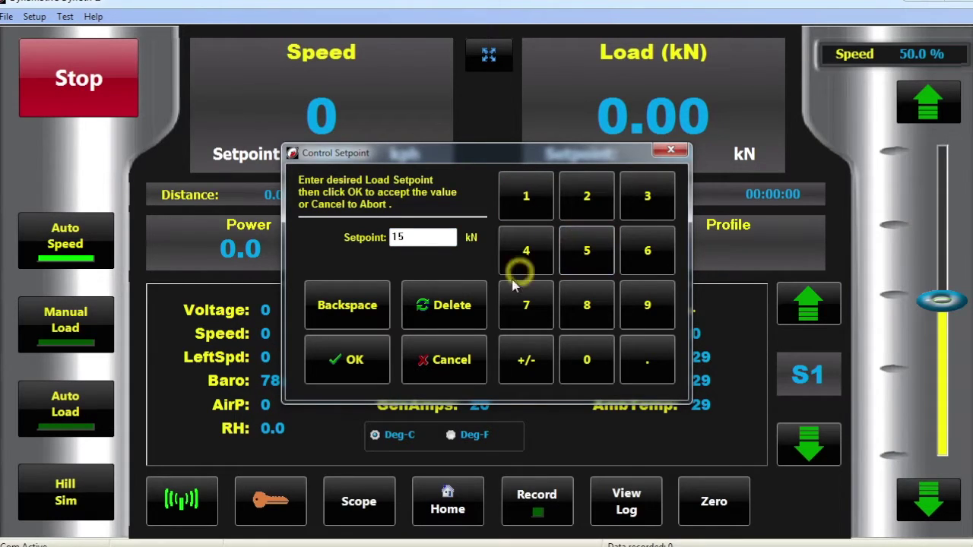
click(356, 363)
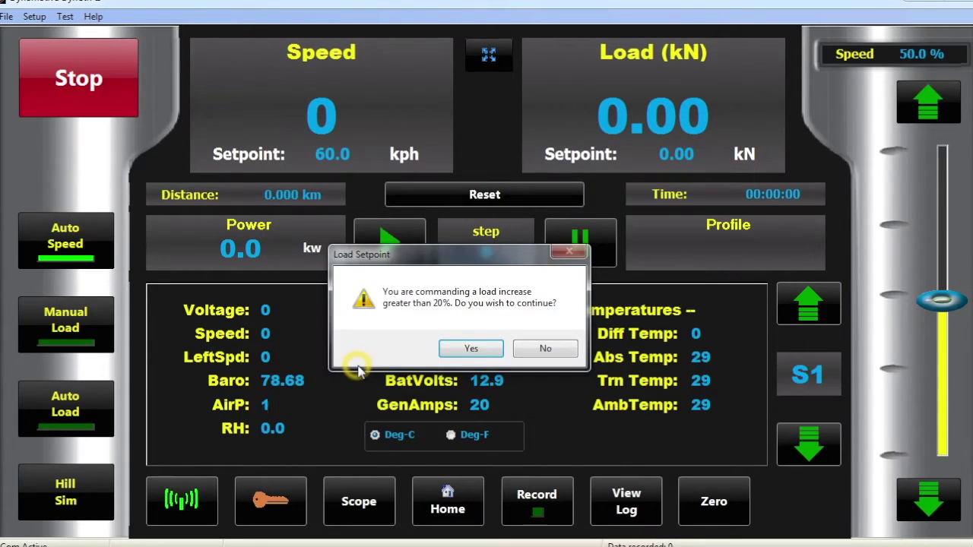
click(459, 347)
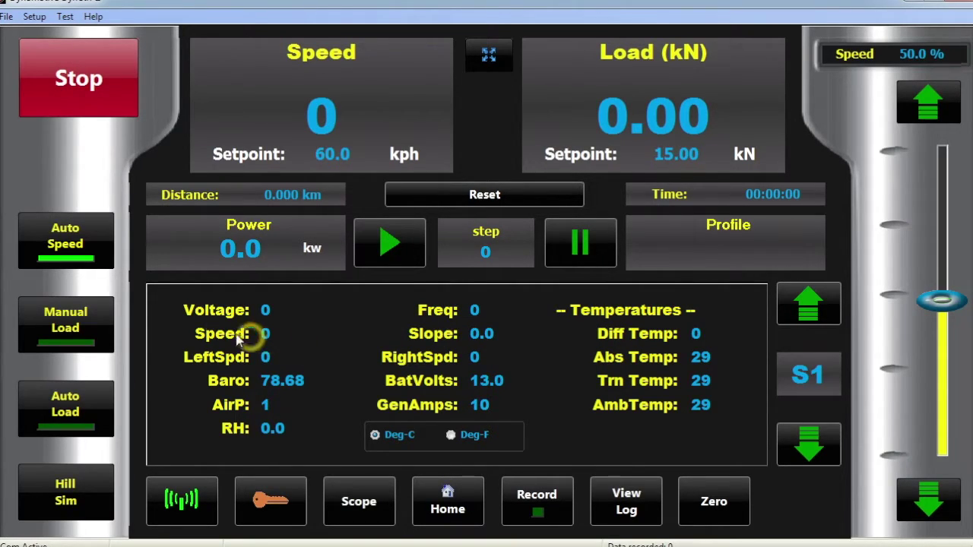
Switch to Manual Load control and set the manual load setpoint to 75%, overriding the low speed lockout.
click(92, 325)
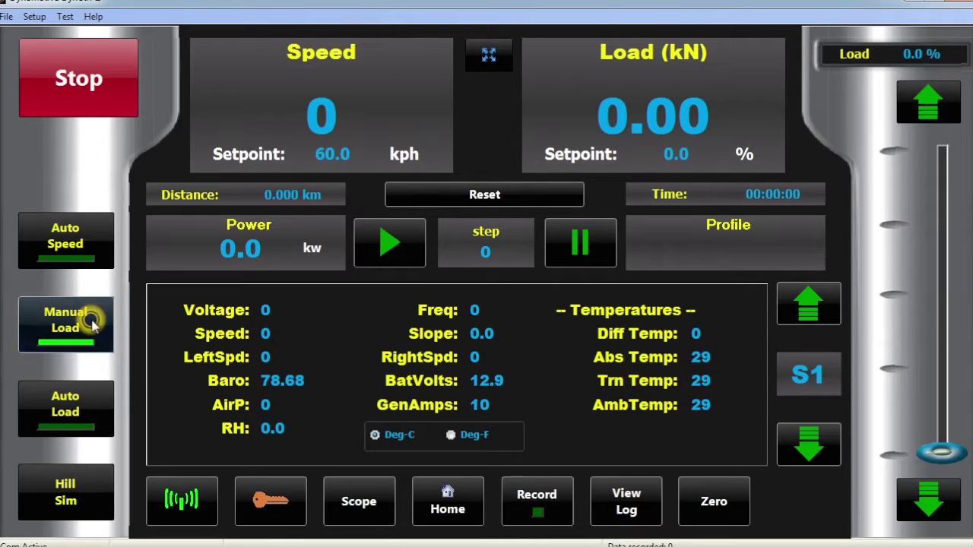
click(923, 98)
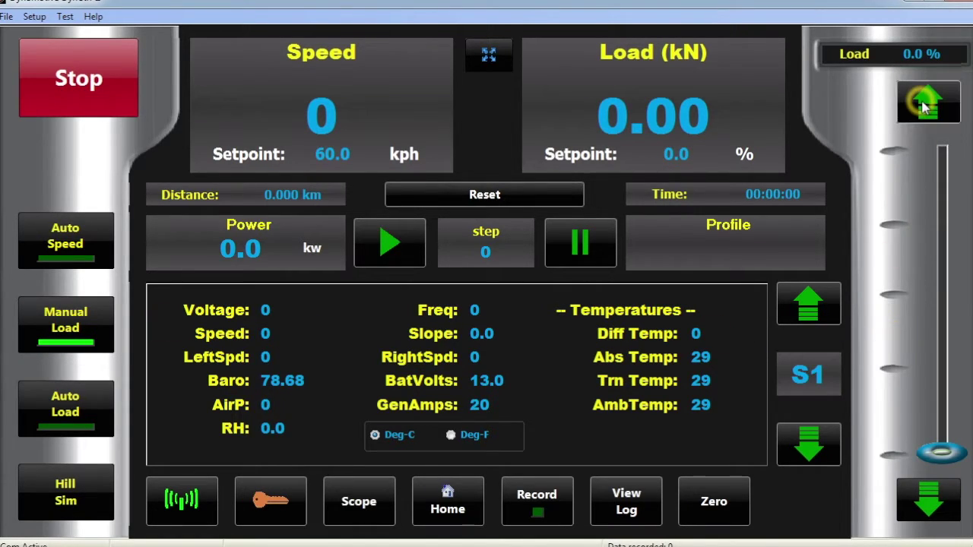
click(931, 505)
click(916, 85)
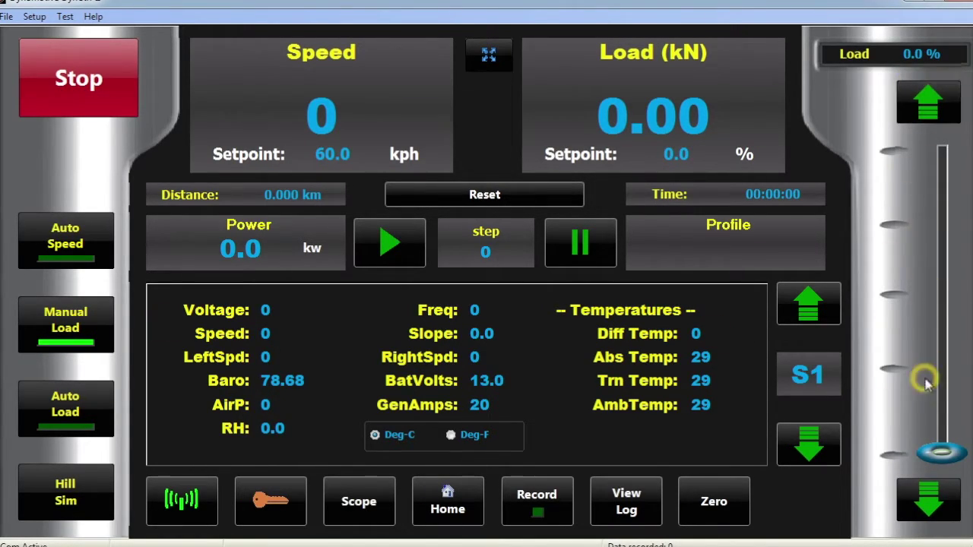
click(928, 491)
click(941, 408)
drag(941, 409, 745, 109)
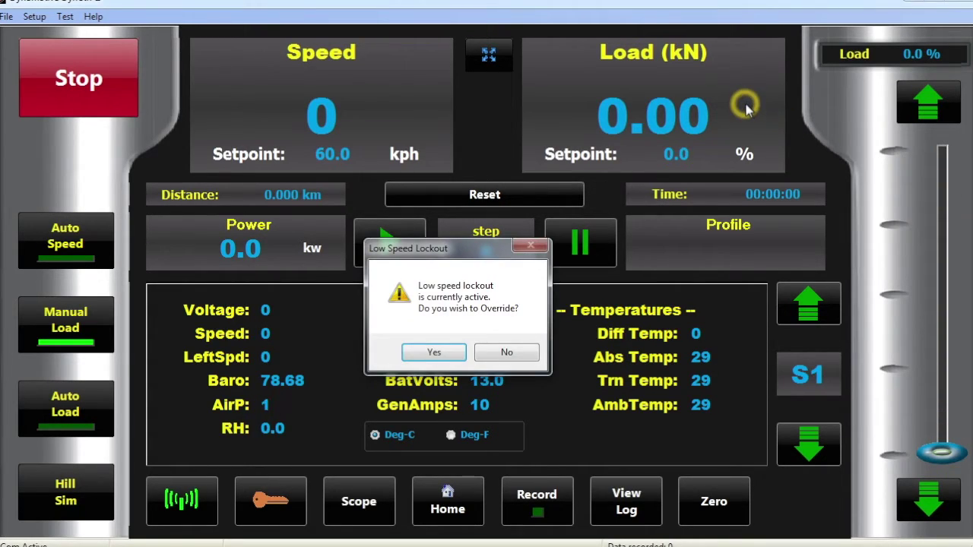
click(435, 352)
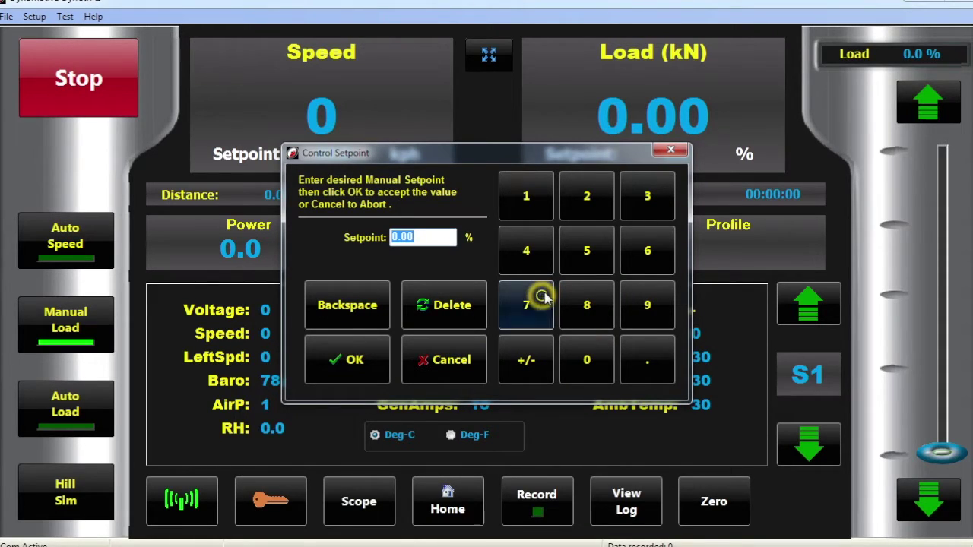
click(526, 304)
click(586, 251)
click(370, 369)
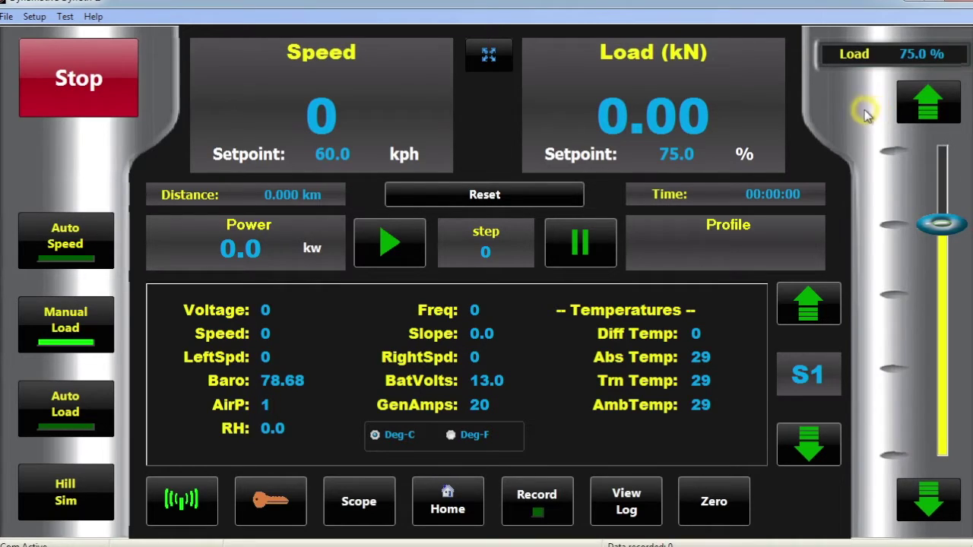
Stop the dynamometer to clear the setpoints and switch to Auto Load control.
click(112, 103)
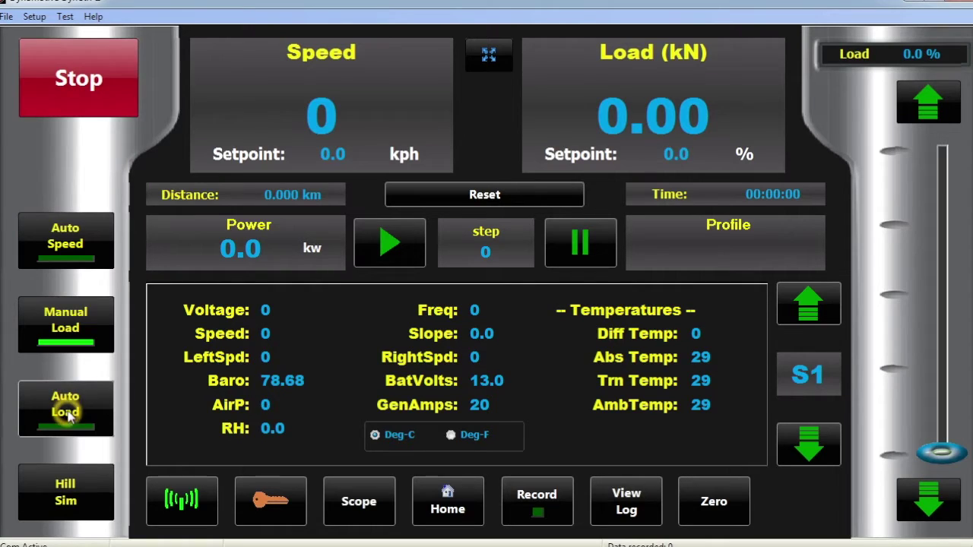
click(67, 409)
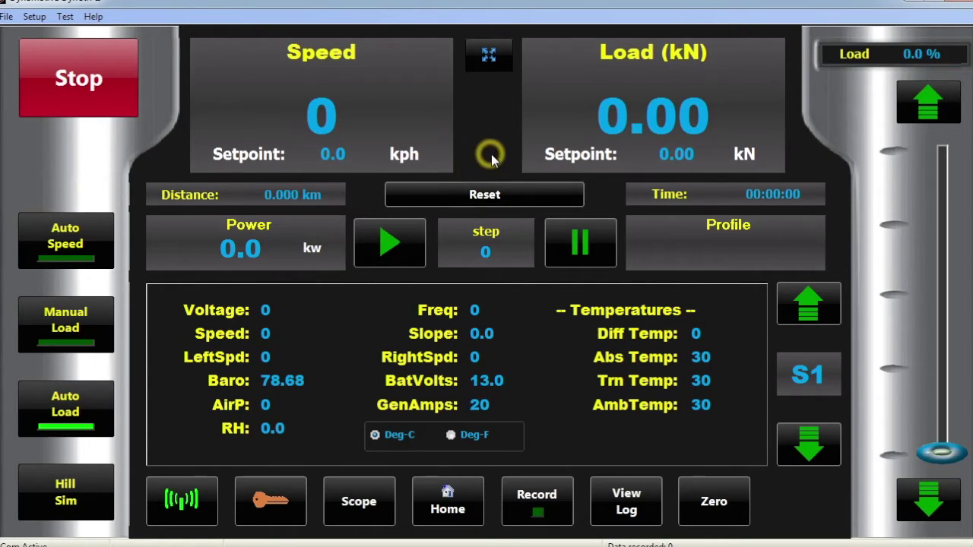
Set the Auto Load setpoint to 65 kN and accept the load increase greater than 20%.
click(560, 114)
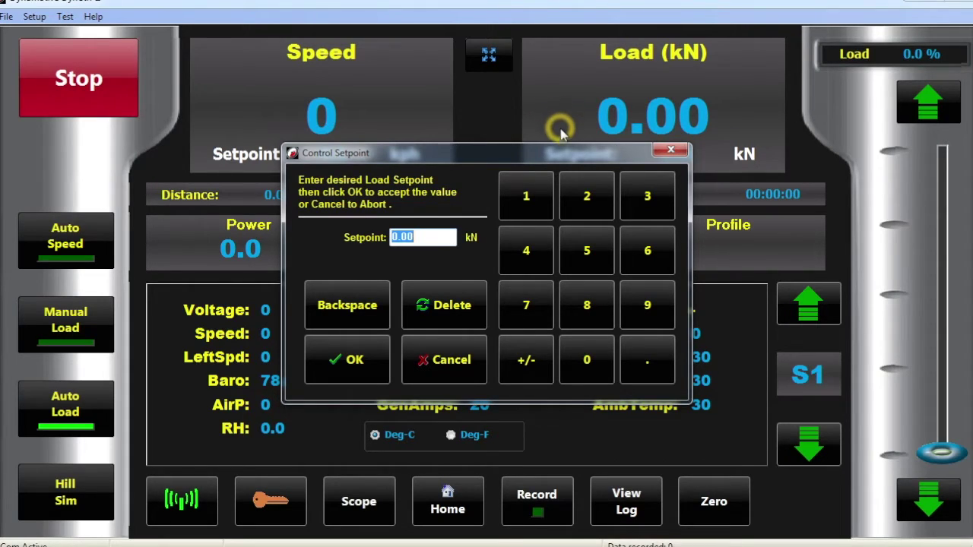
click(649, 241)
click(601, 250)
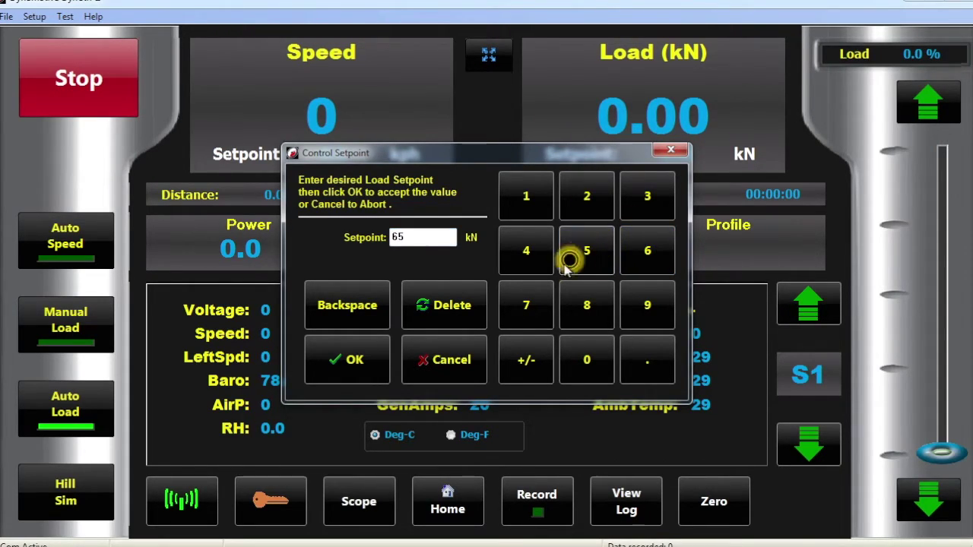
click(370, 359)
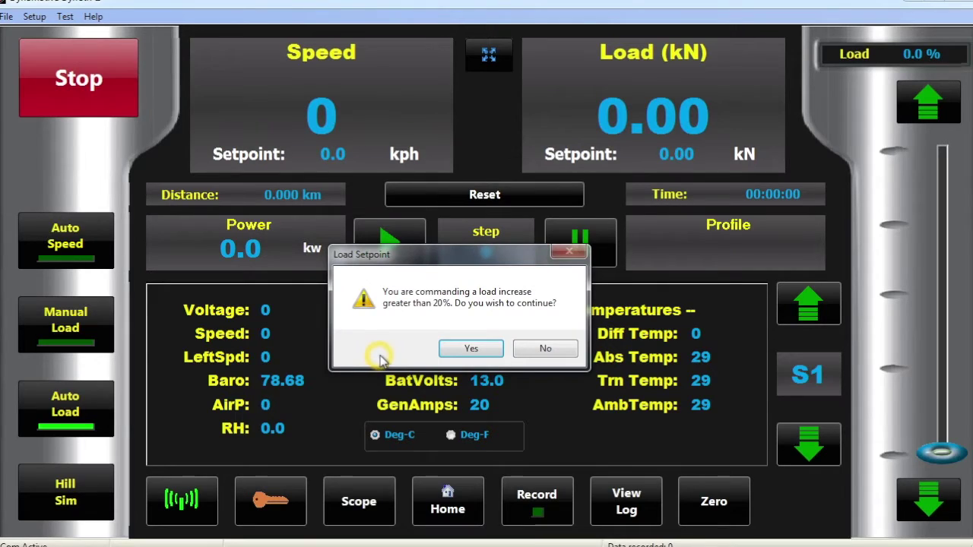
click(471, 347)
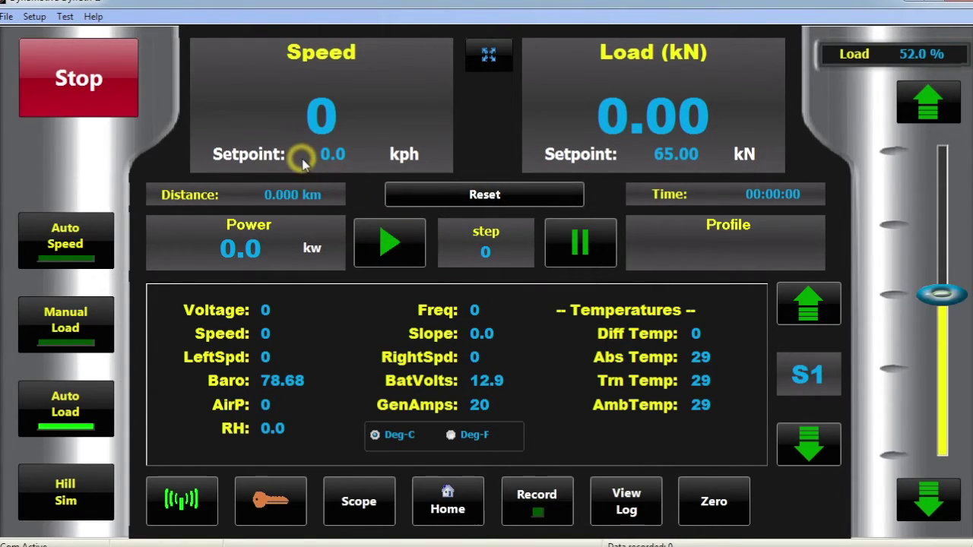
Set the speed setpoint to 45 kph while keeping Auto Load control active.
click(265, 101)
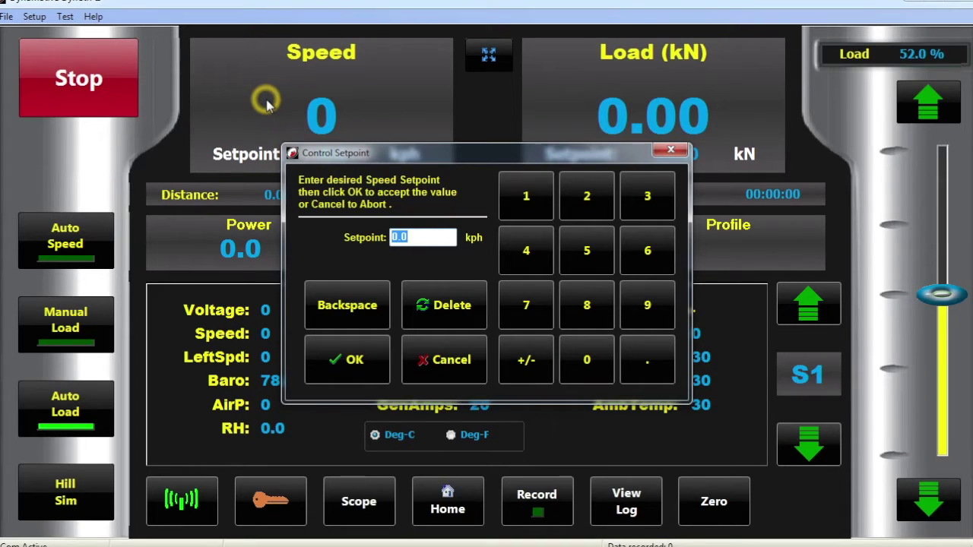
click(514, 252)
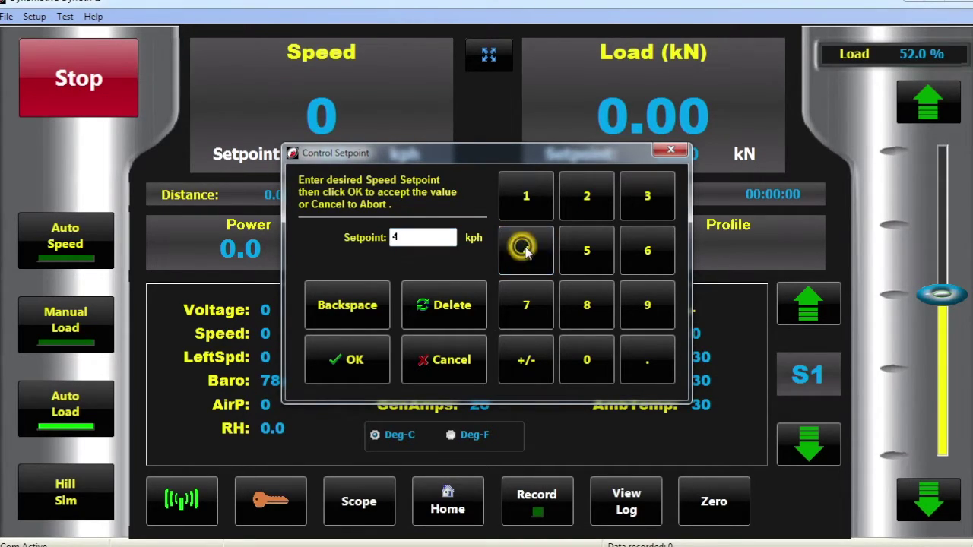
click(577, 247)
click(386, 361)
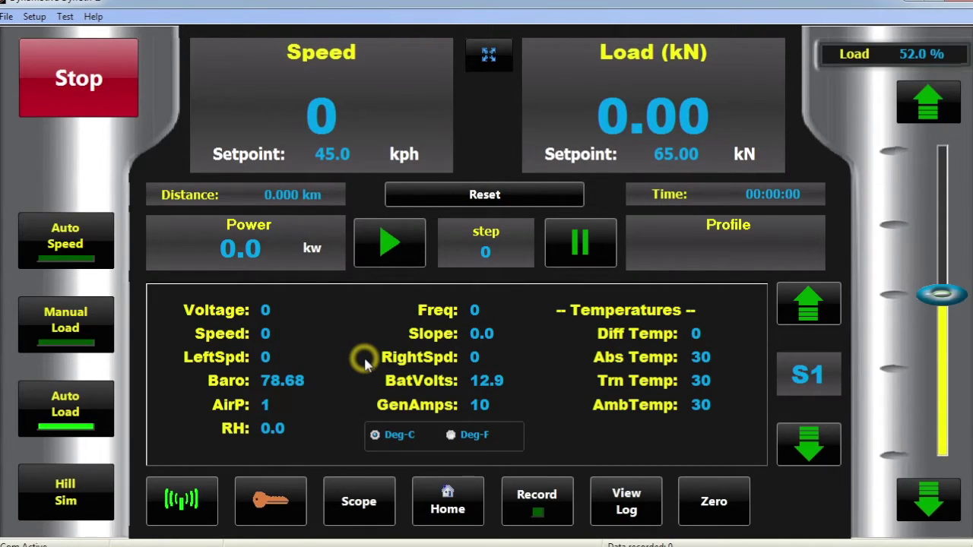
click(32, 18)
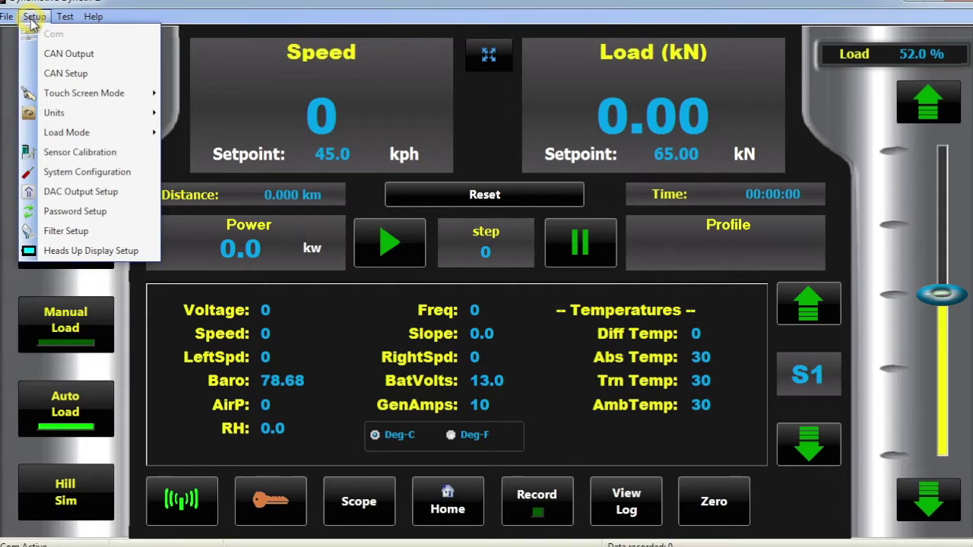
mouse_move(51, 114)
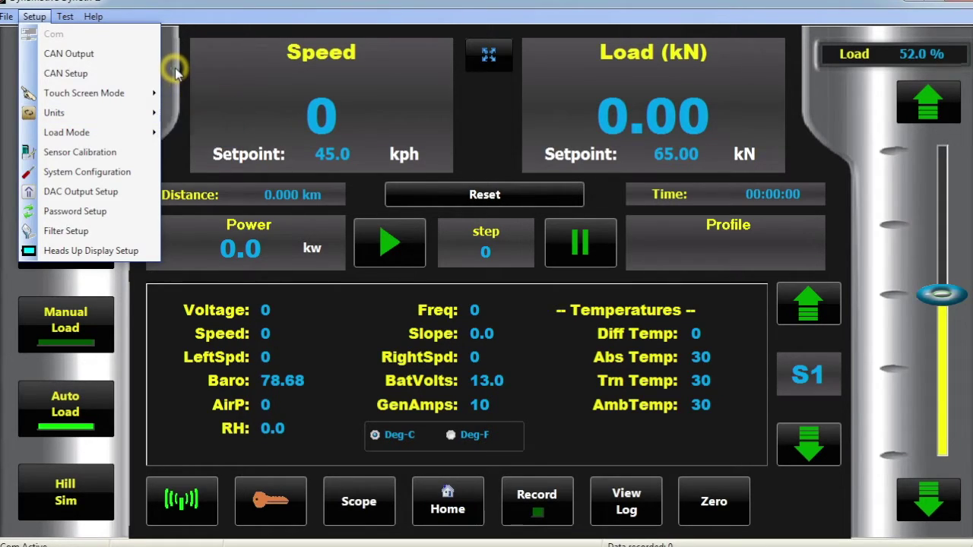
click(113, 279)
click(85, 510)
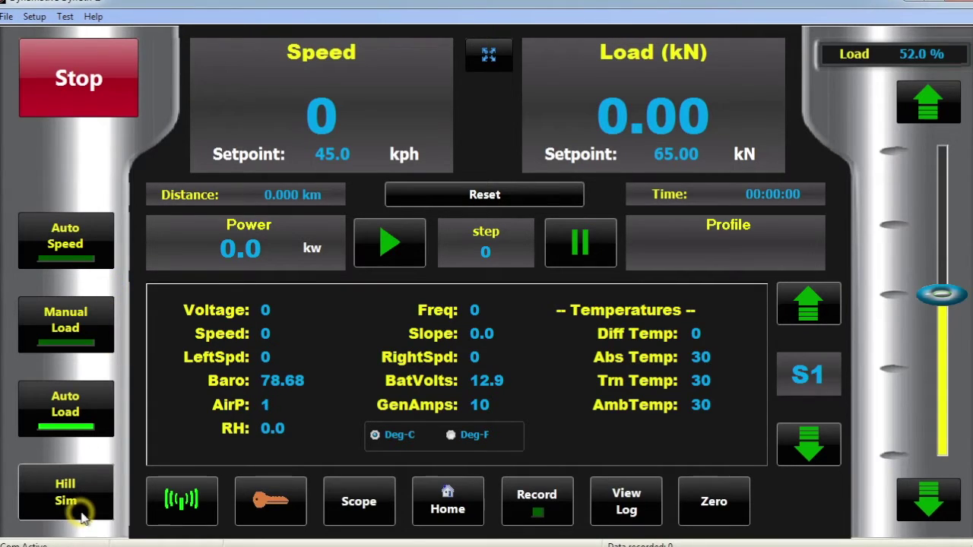
click(73, 502)
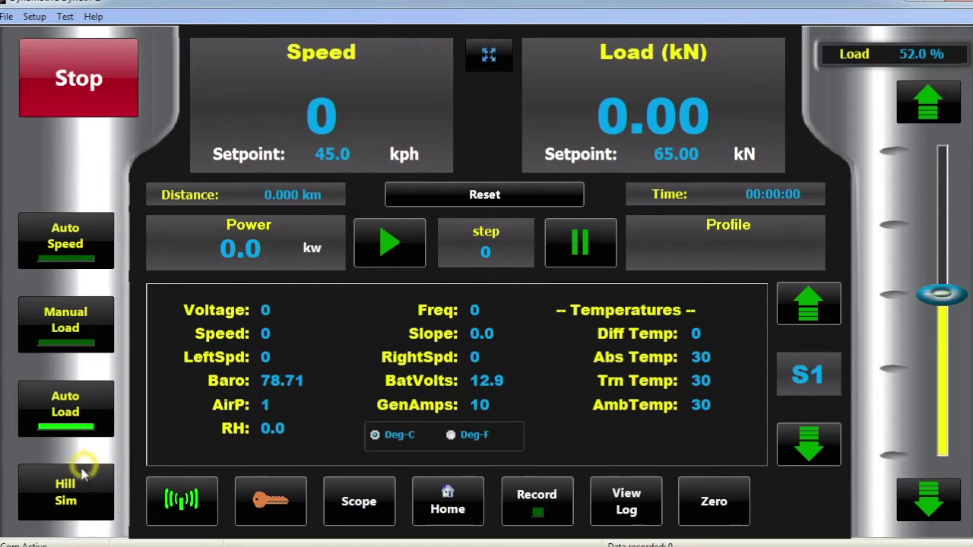
Open the hill simulation setup and select the Townes Pass -accum.tpf profile.
click(81, 471)
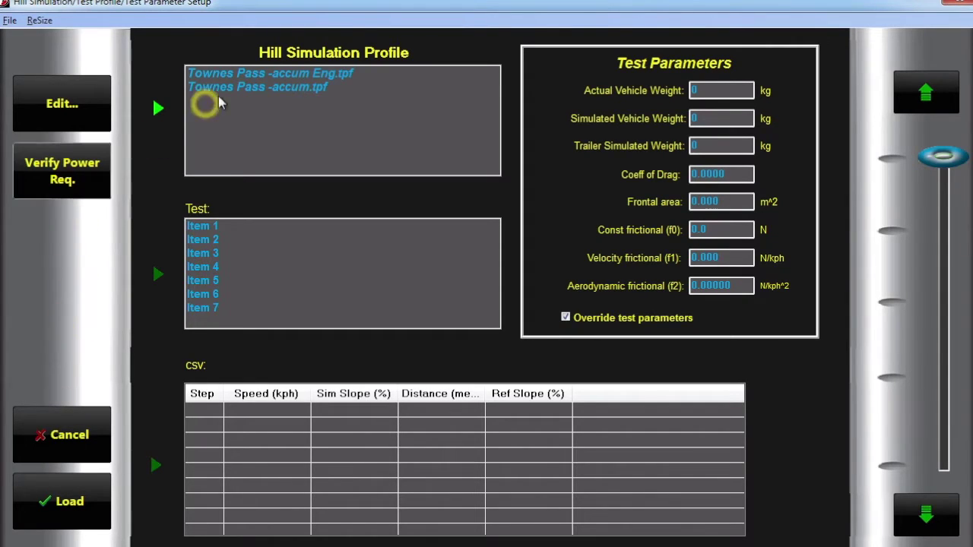
click(255, 87)
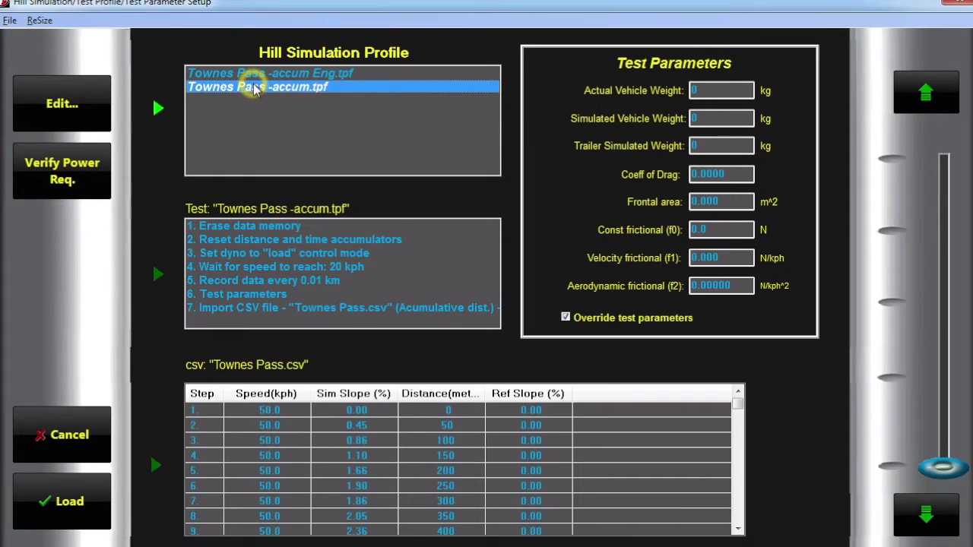
Open the selected profile in the test editor, review its step types and test parameters, and close the editor without changes.
click(57, 104)
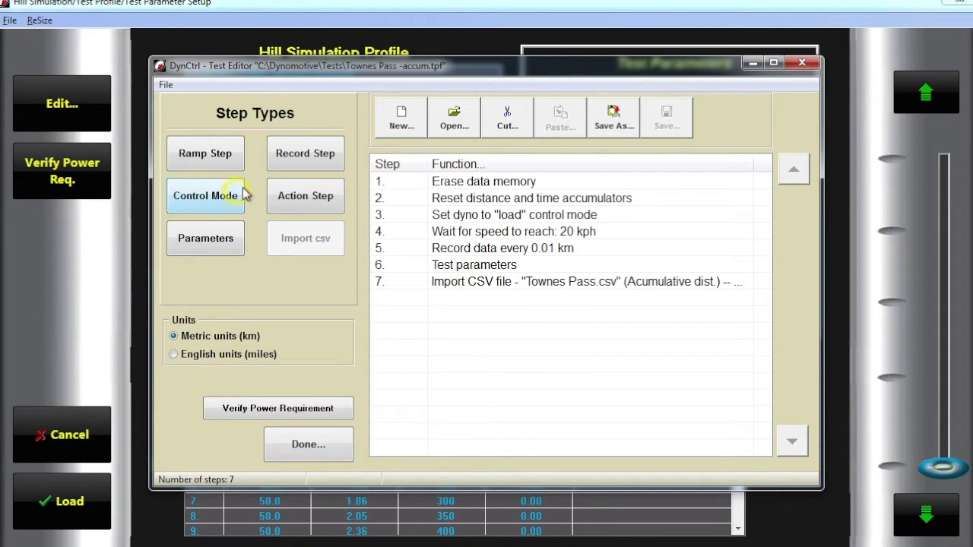
click(290, 165)
click(216, 247)
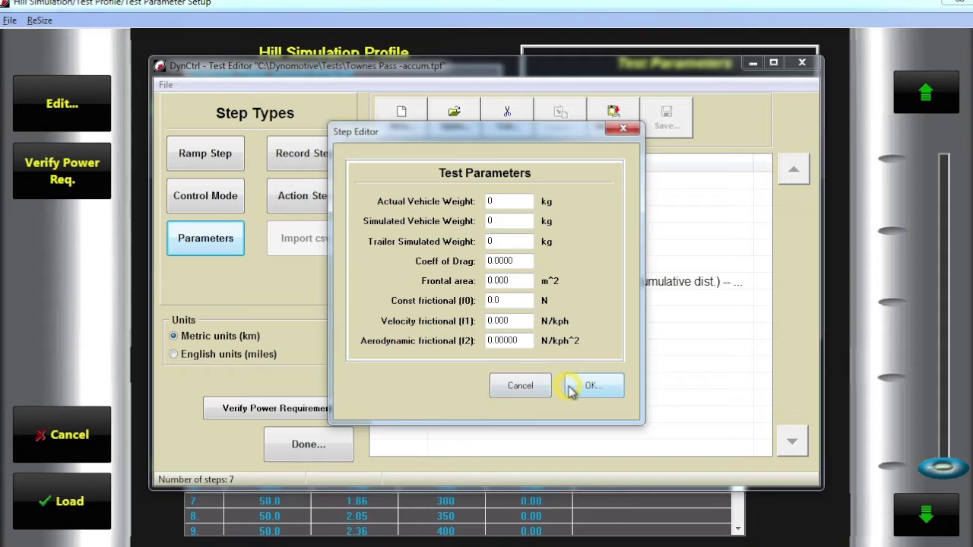
click(534, 386)
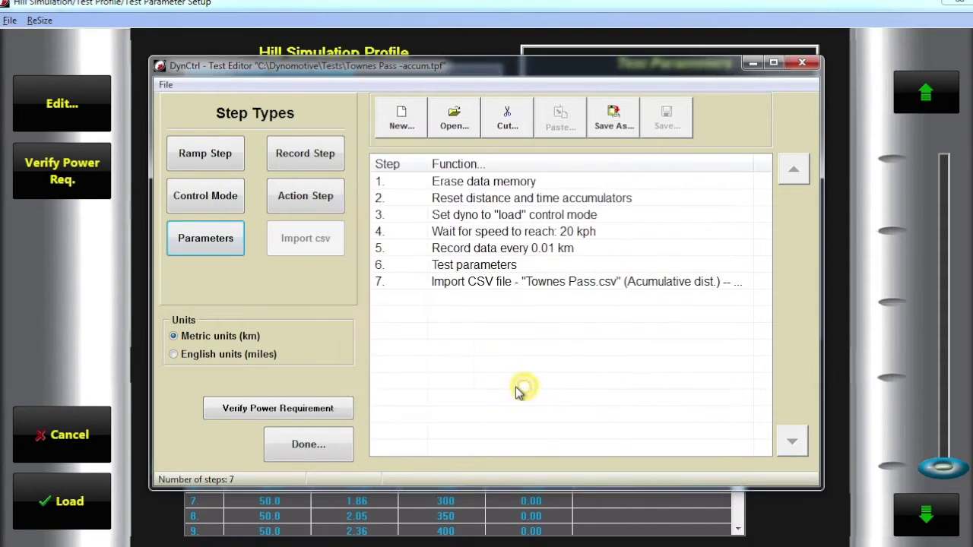
click(343, 444)
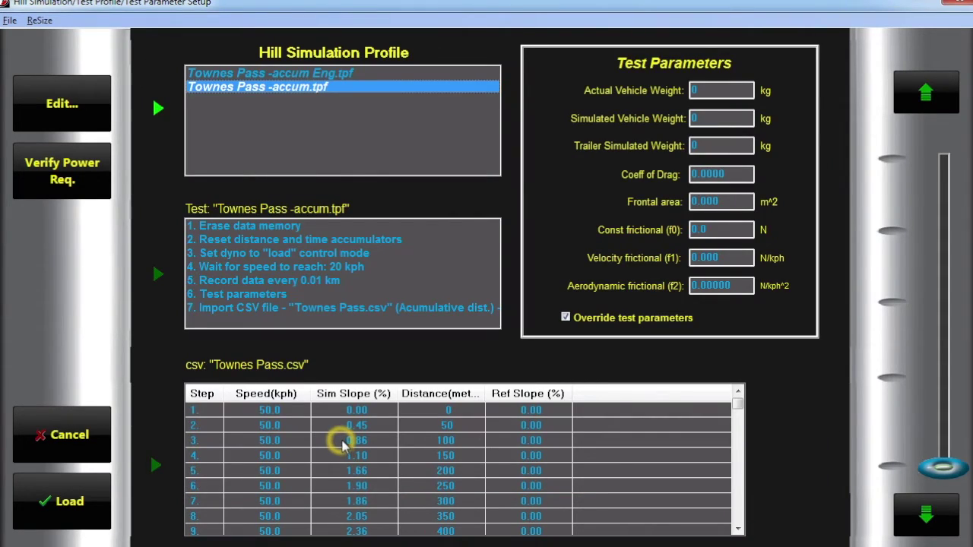
Load the Townes Pass -accum.tpf profile into the main control screen and start running it.
click(72, 517)
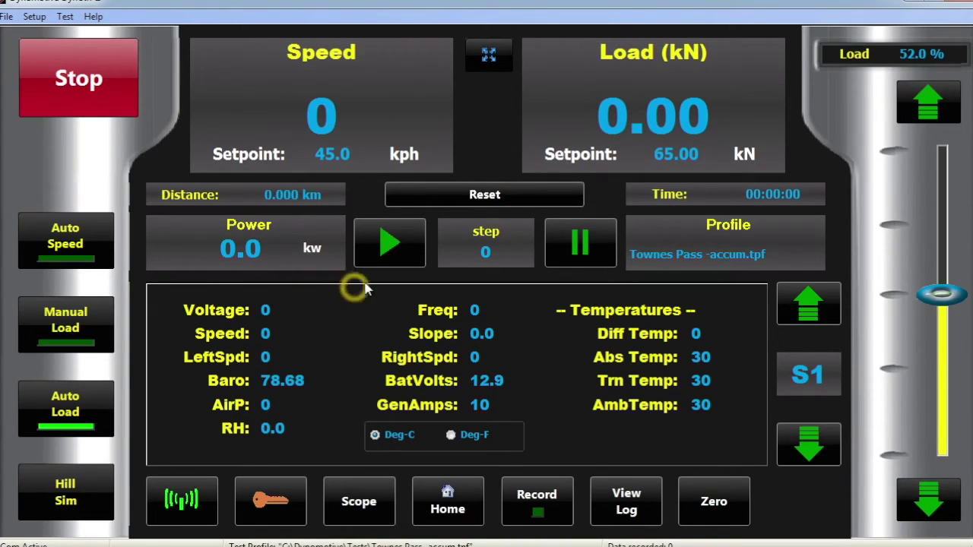
click(390, 242)
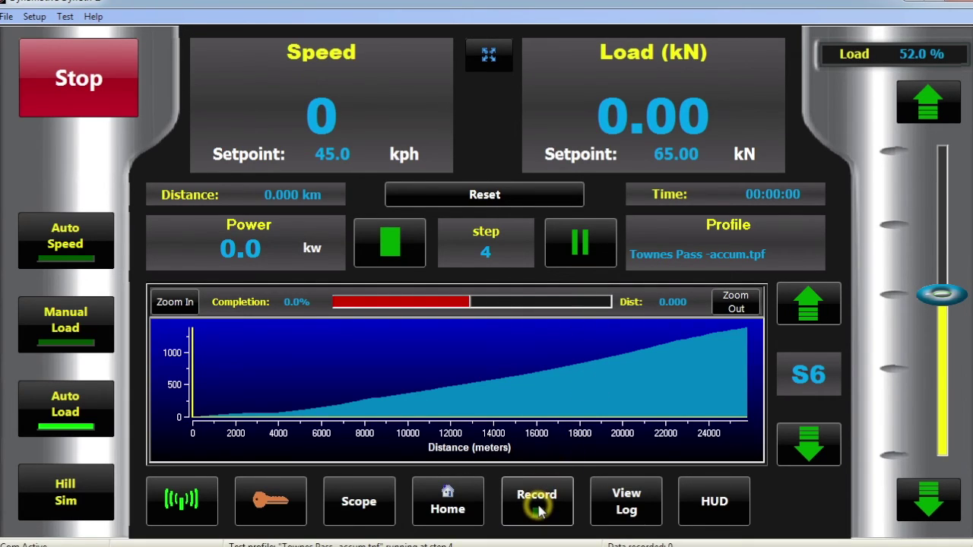
View the recorded data log and stop the dynamometer to end the running test profile.
click(628, 503)
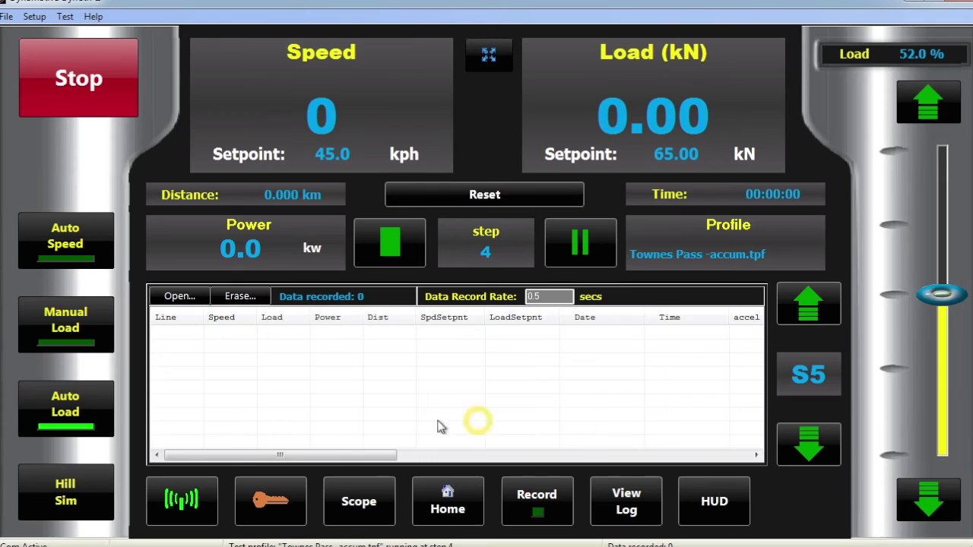
click(68, 87)
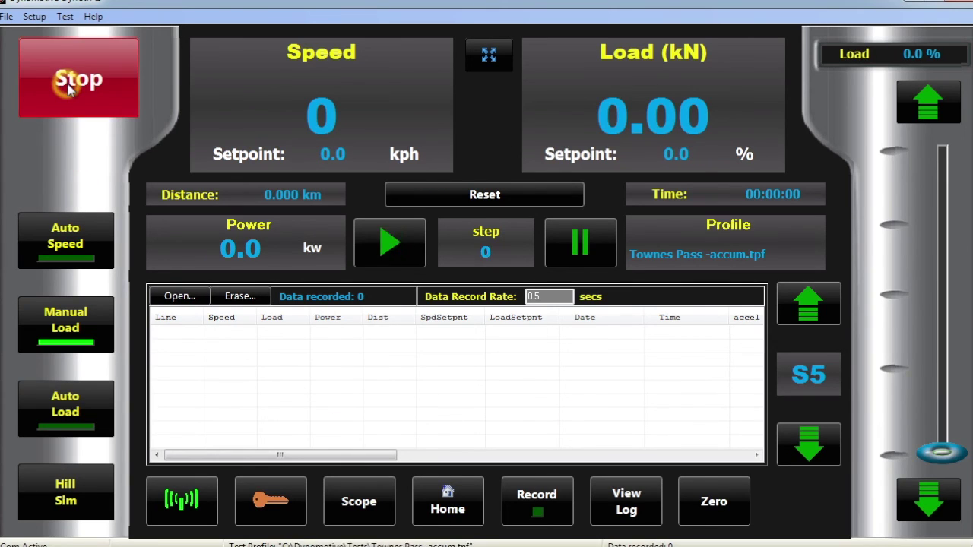